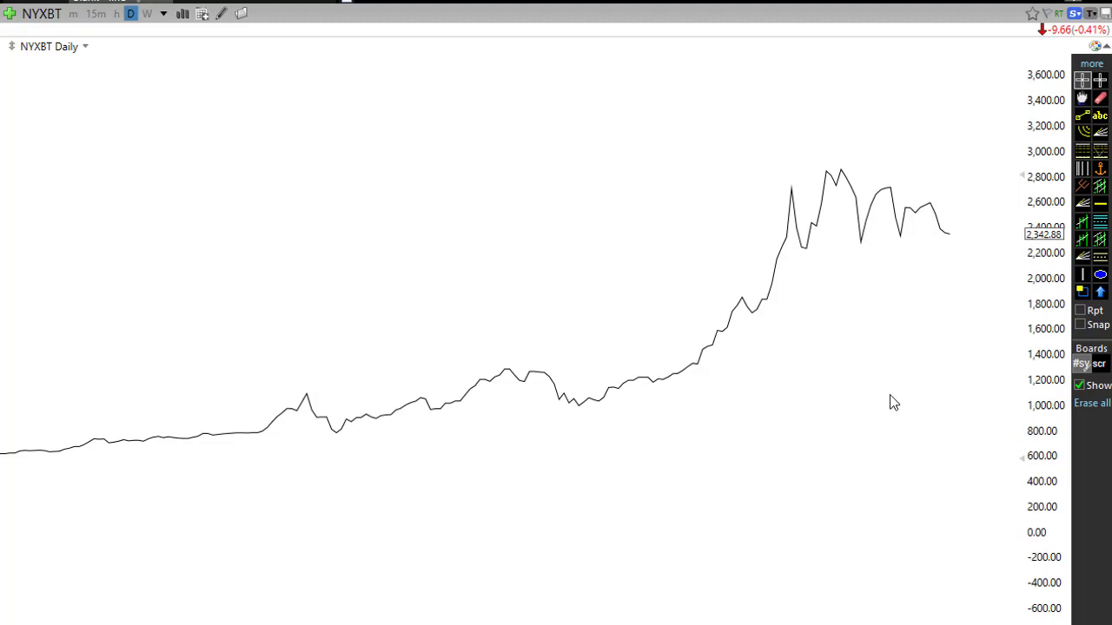
Step: Stretch the NYXBT daily price axis so the rally line fills more of the chart's height
left_click_drag(1012, 461, 1007, 560)
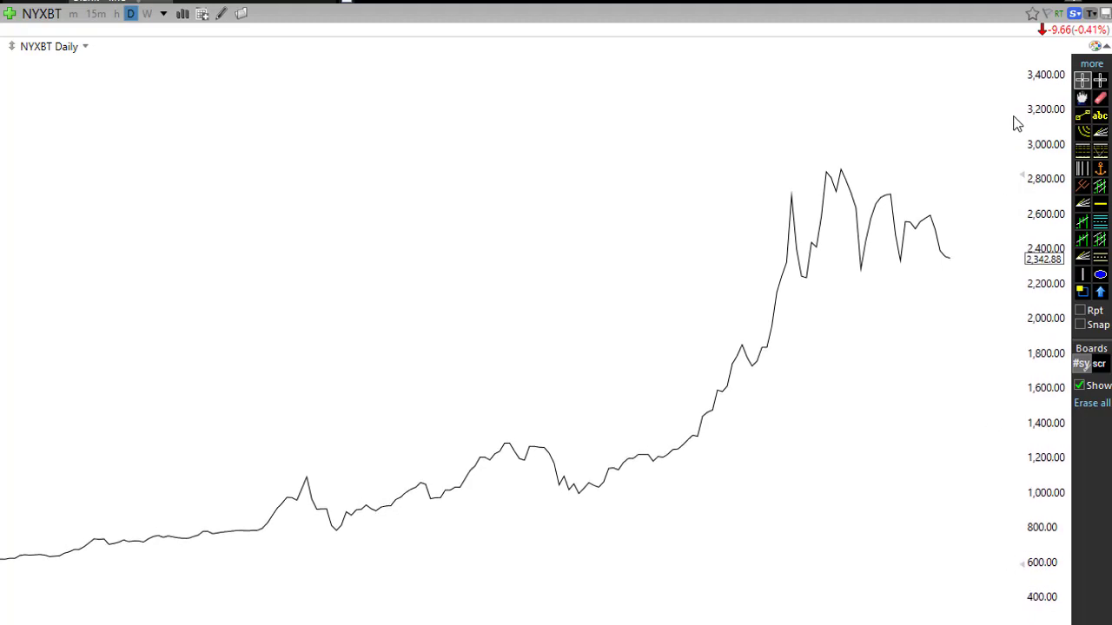
mouse_move(993, 174)
left_mouse_down()
mouse_move(1003, 104)
mouse_move(1002, 129)
left_mouse_up()
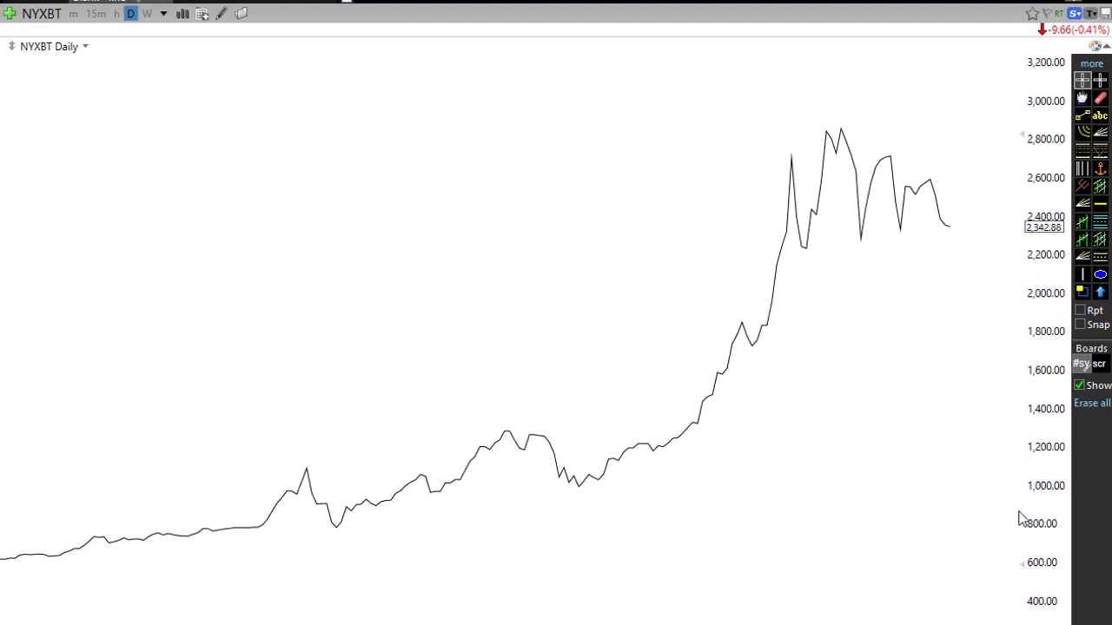
mouse_move(1013, 561)
left_mouse_down()
mouse_move(1012, 538)
mouse_move(985, 574)
left_mouse_up()
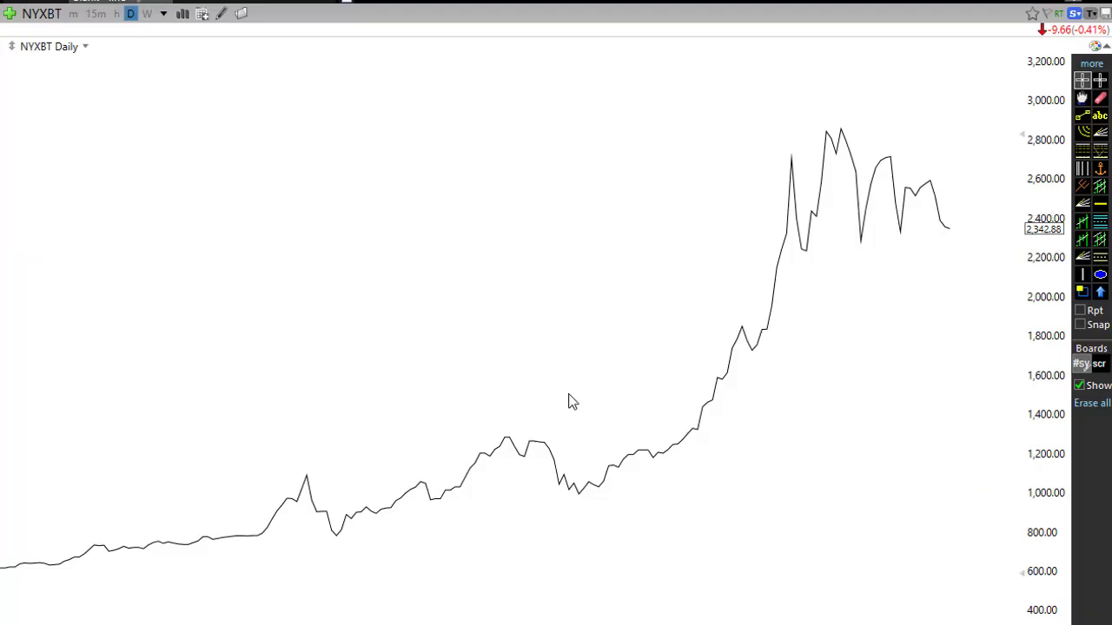
Step: Zoom in and draw a rising trendline under the lows and a falling trendline from the peak
scroll(560, 396, "up", 1)
scroll(561, 396, "up", 1)
scroll(556, 391, "up", 1)
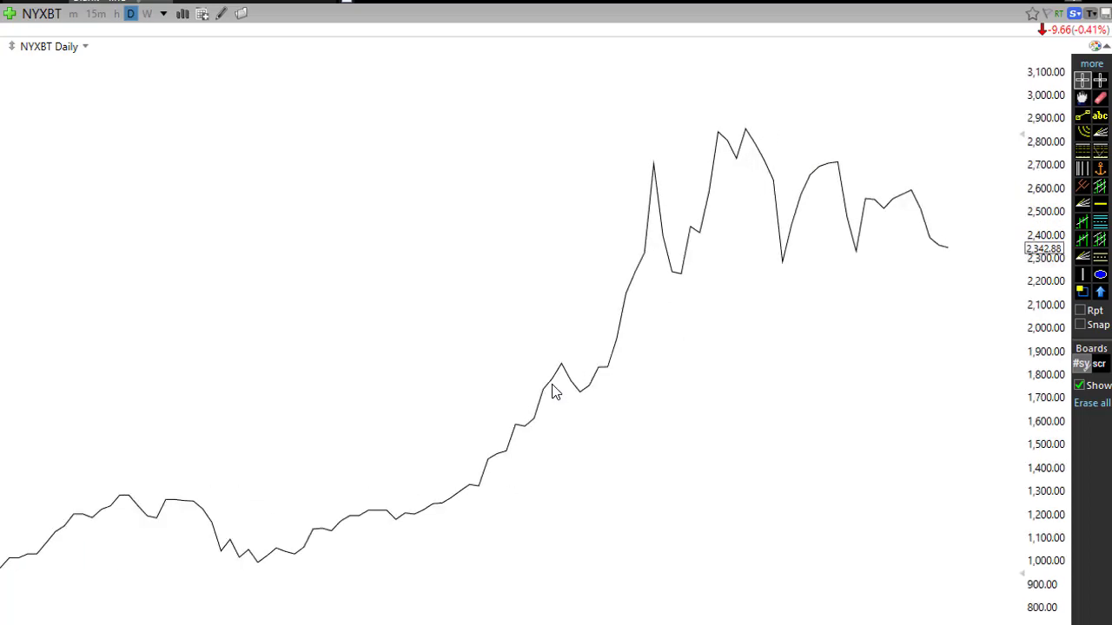
scroll(556, 391, "down", 1)
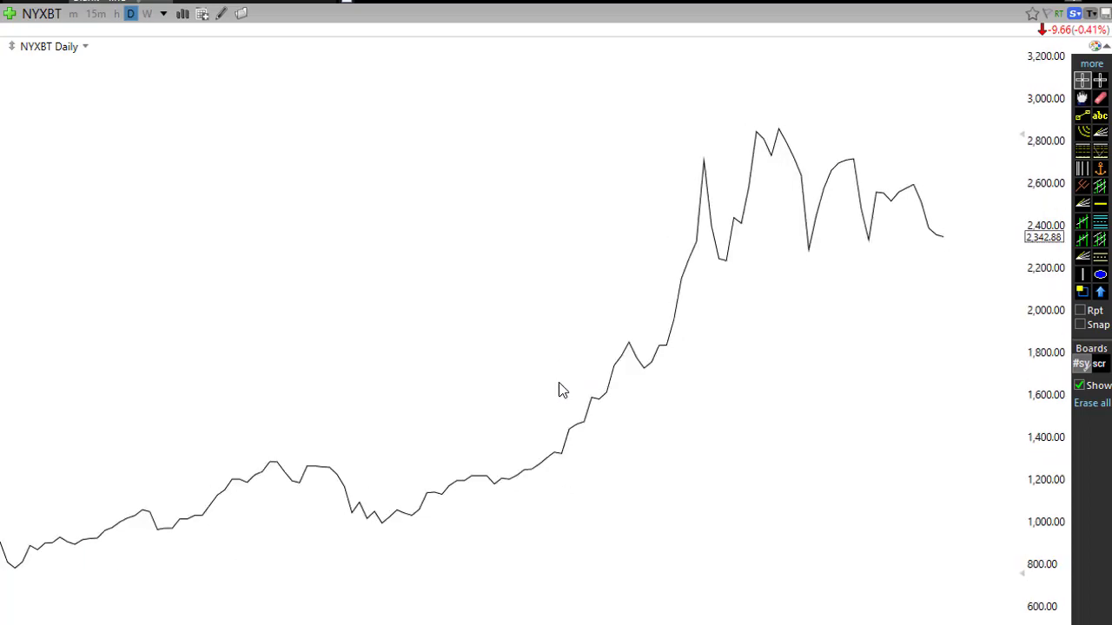
left_click(1082, 116)
left_click_drag(704, 262, 974, 230)
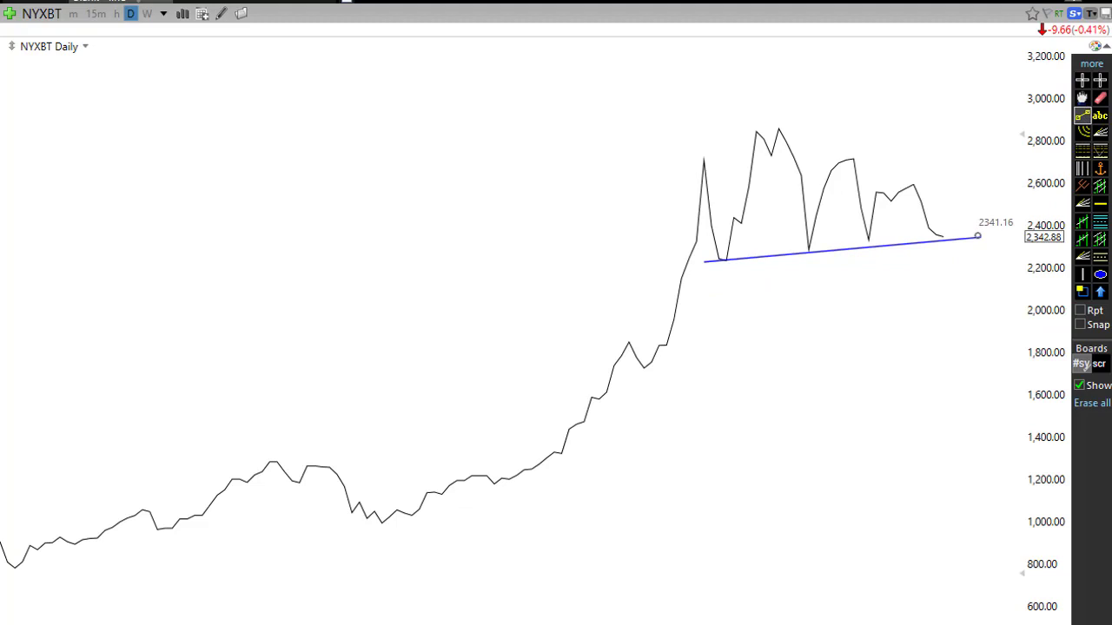
left_click(1081, 115)
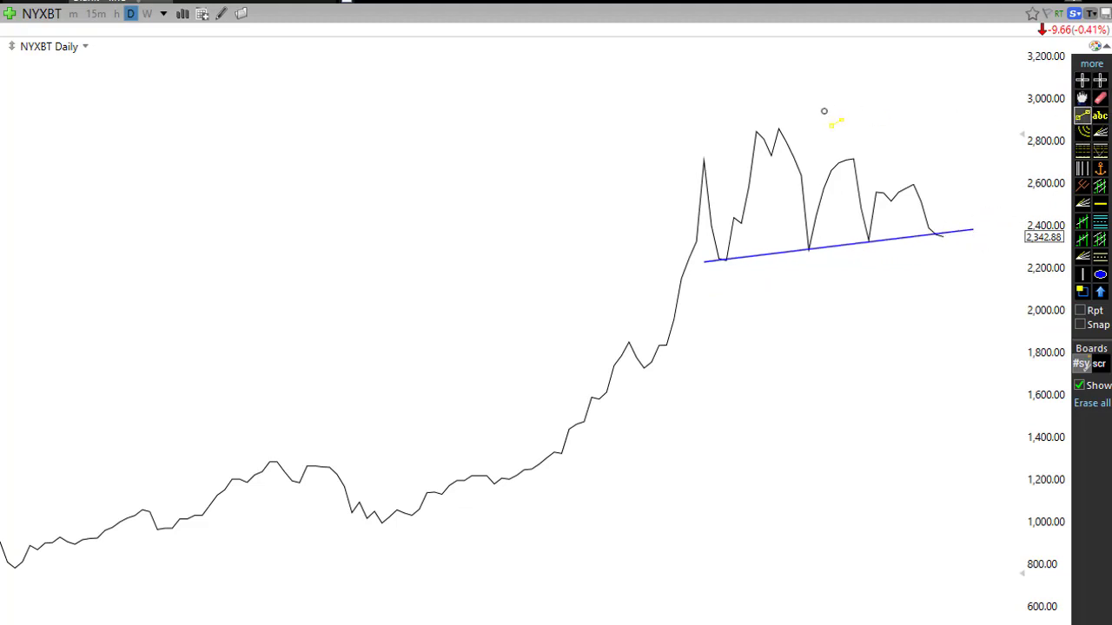
mouse_move(778, 129)
left_mouse_down()
mouse_move(967, 184)
mouse_move(973, 204)
left_mouse_up()
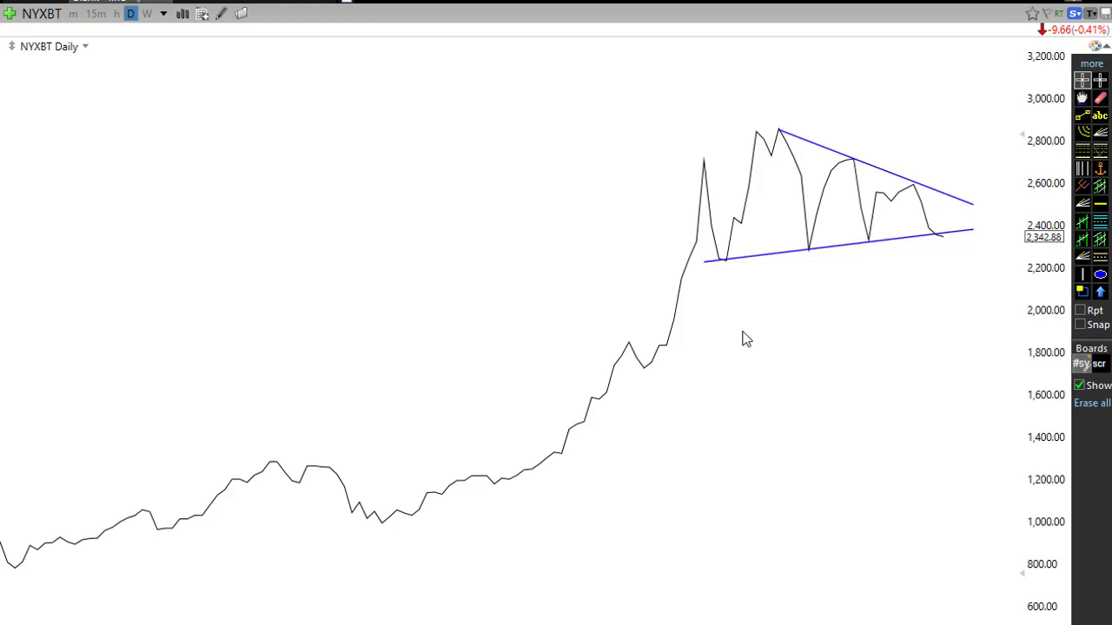
Step: Zoom out, switch NYXBT to weekly (W) bars, and zoom back in on the triangle
scroll(747, 379, "down", 1)
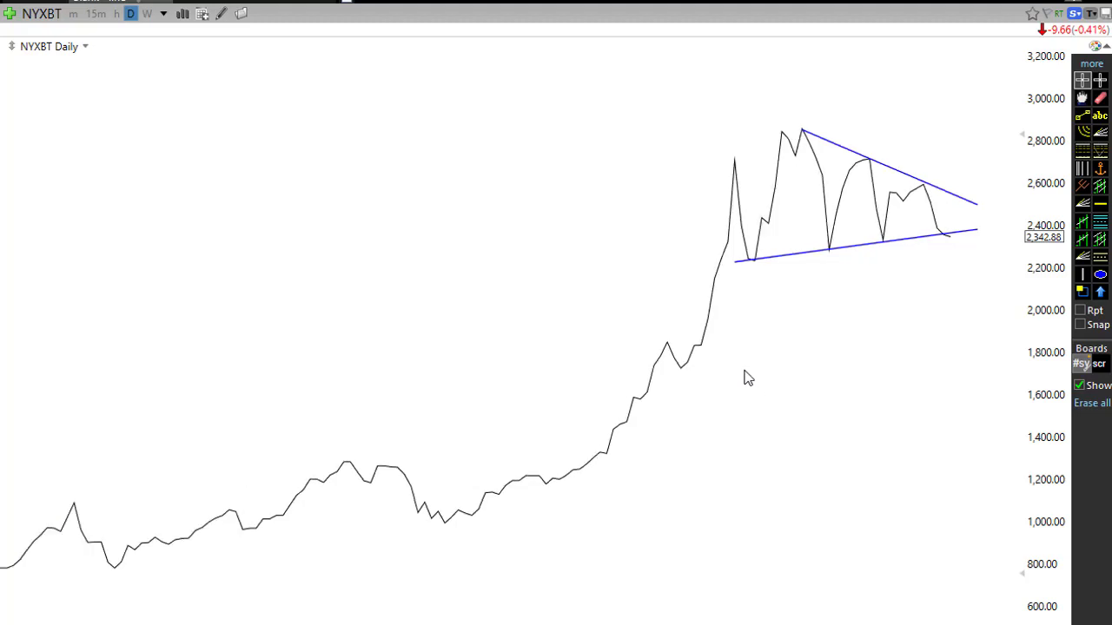
scroll(745, 380, "down", 1)
scroll(746, 386, "down", 1)
scroll(738, 395, "down", 1)
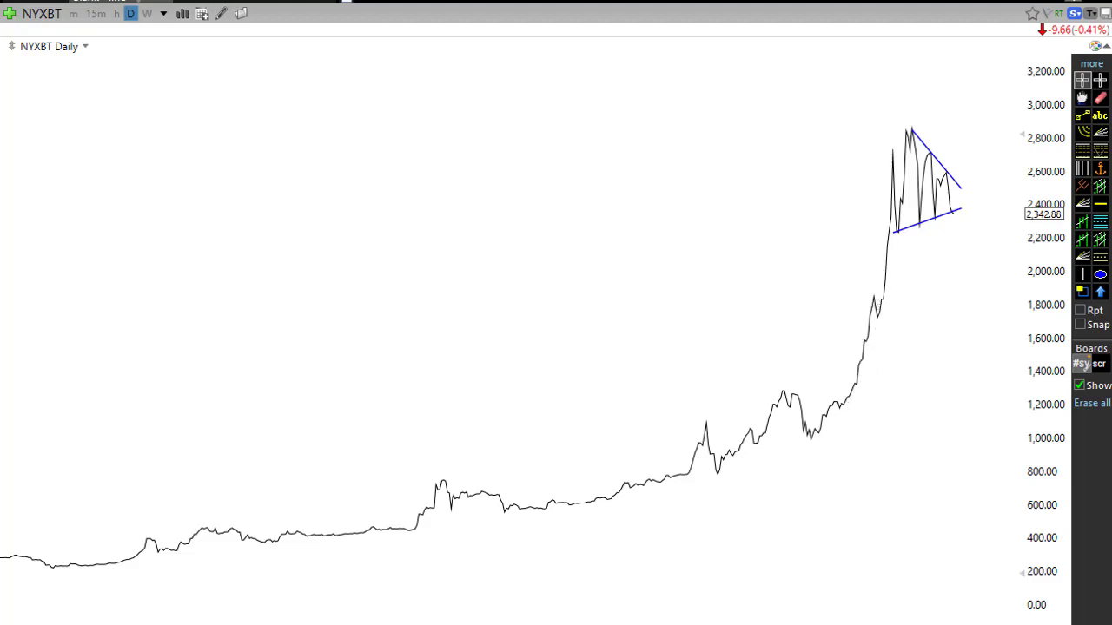
left_click_drag(839, 382, 841, 397)
left_click(147, 14)
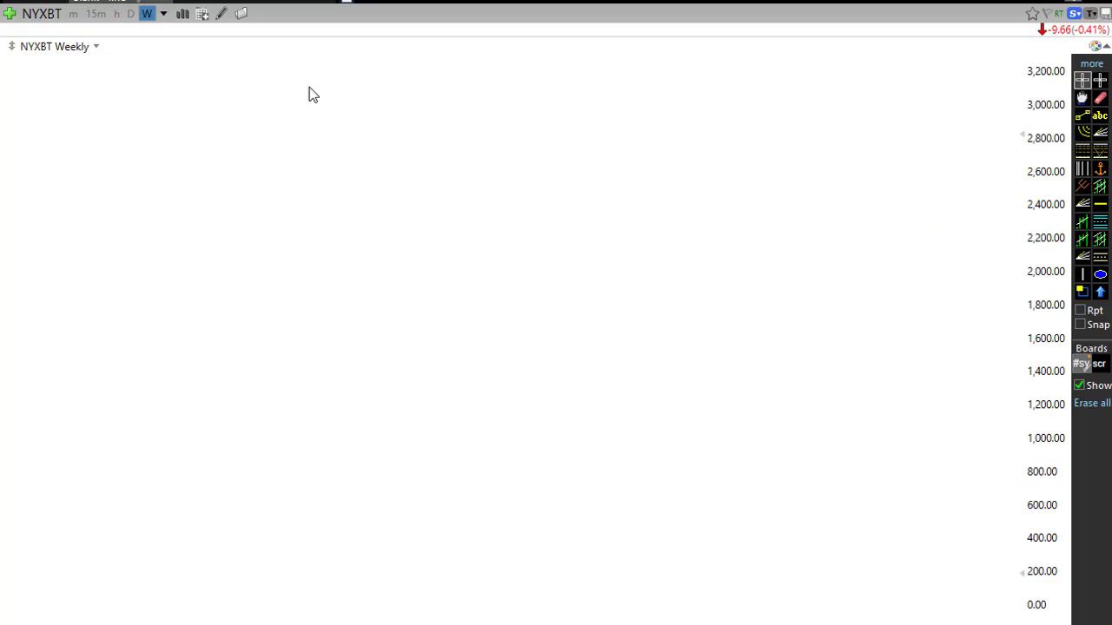
scroll(445, 193, "up", 2)
scroll(416, 175, "up", 2)
scroll(417, 176, "up", 2)
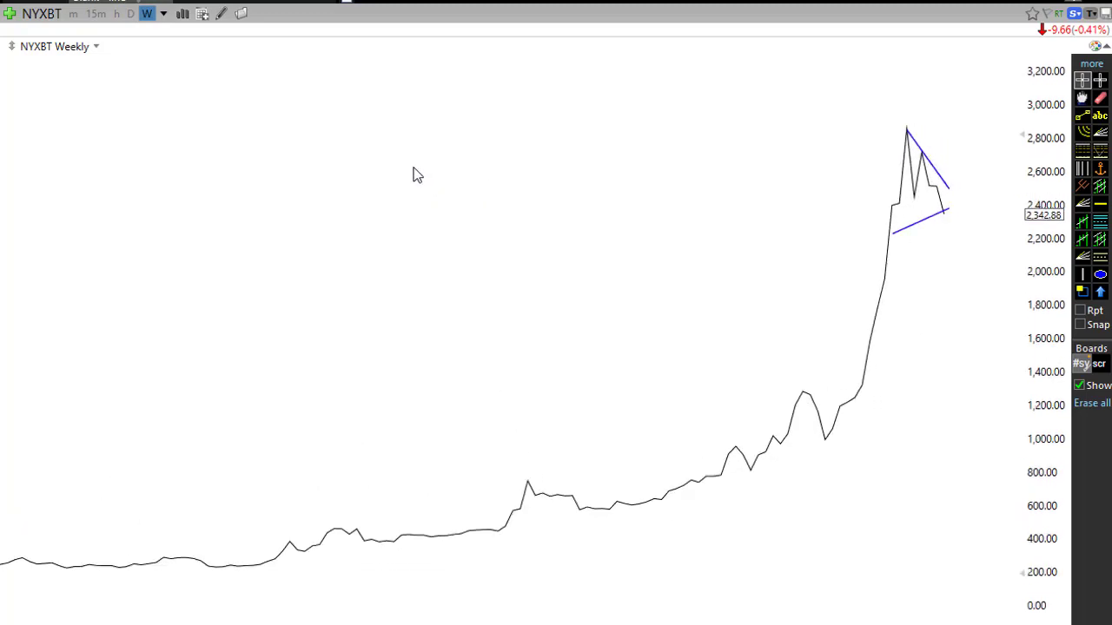
scroll(407, 174, "up", 1)
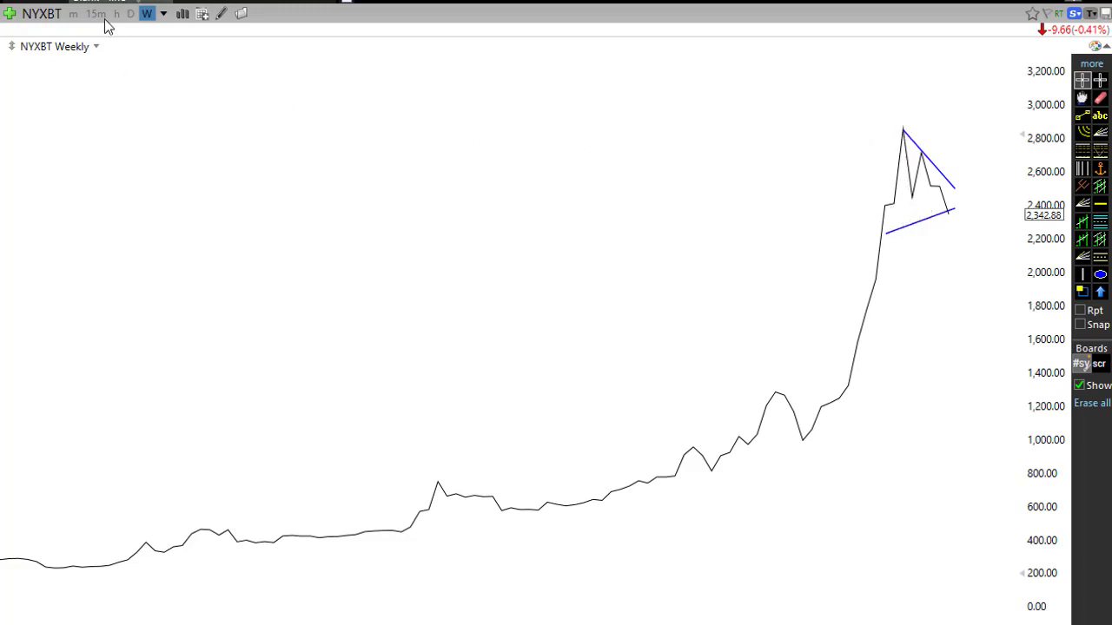
Step: Return to daily (D) bars and nudge the lower triangle trendline slightly left and down
left_click(131, 14)
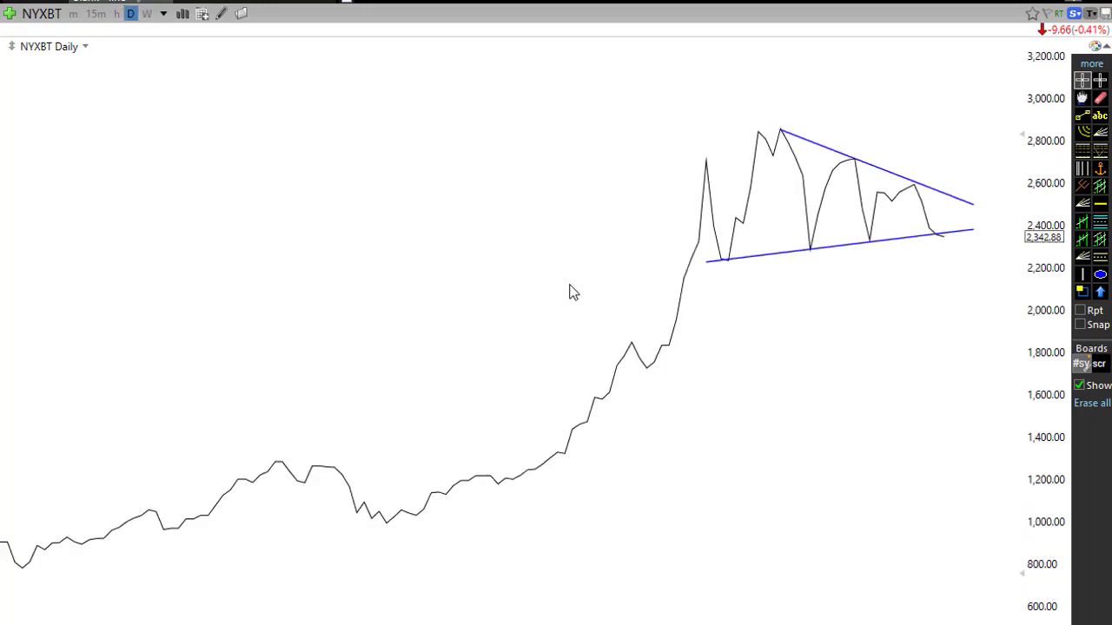
left_click(856, 252)
left_click_drag(855, 252, 849, 258)
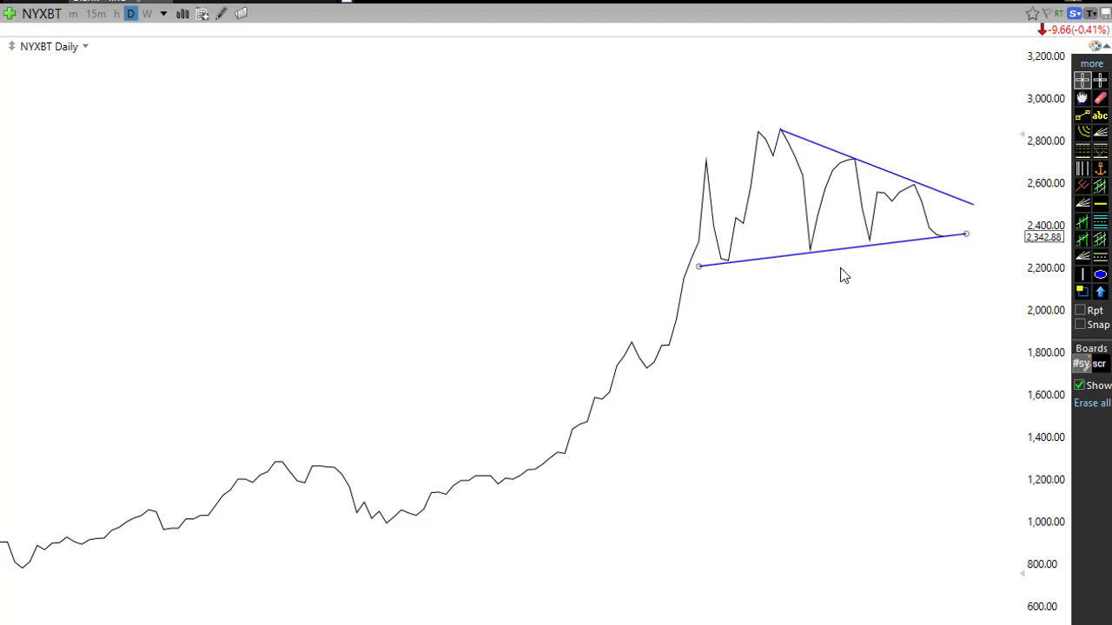
Step: Zoom out to a longer daily history showing the triangle atop the rally
scroll(803, 290, "down", 2)
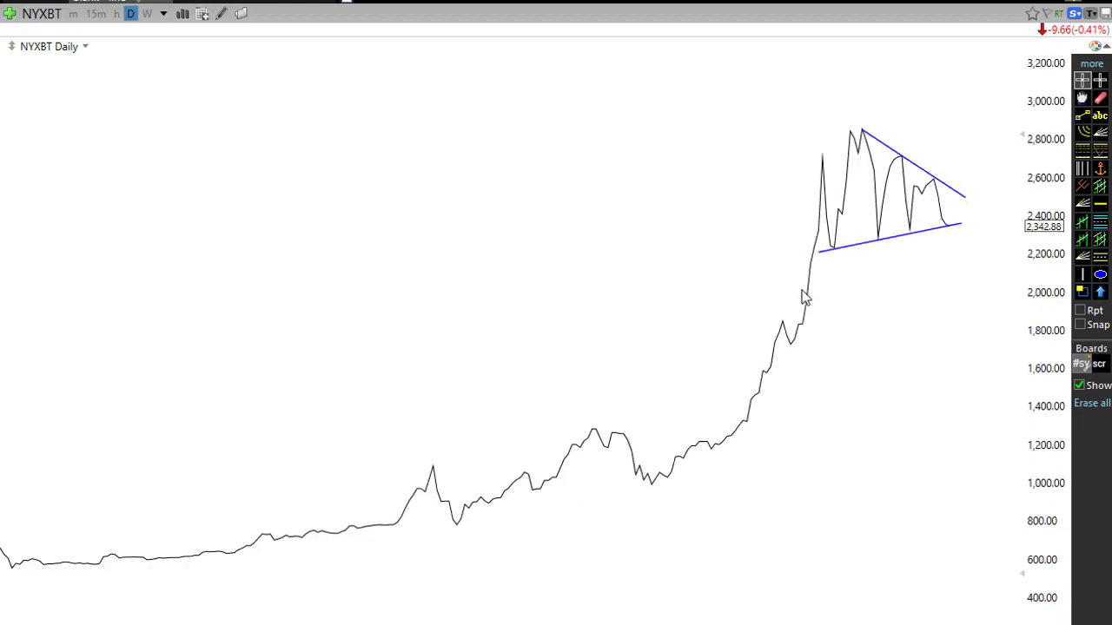
scroll(799, 293, "down", 1)
scroll(799, 294, "down", 1)
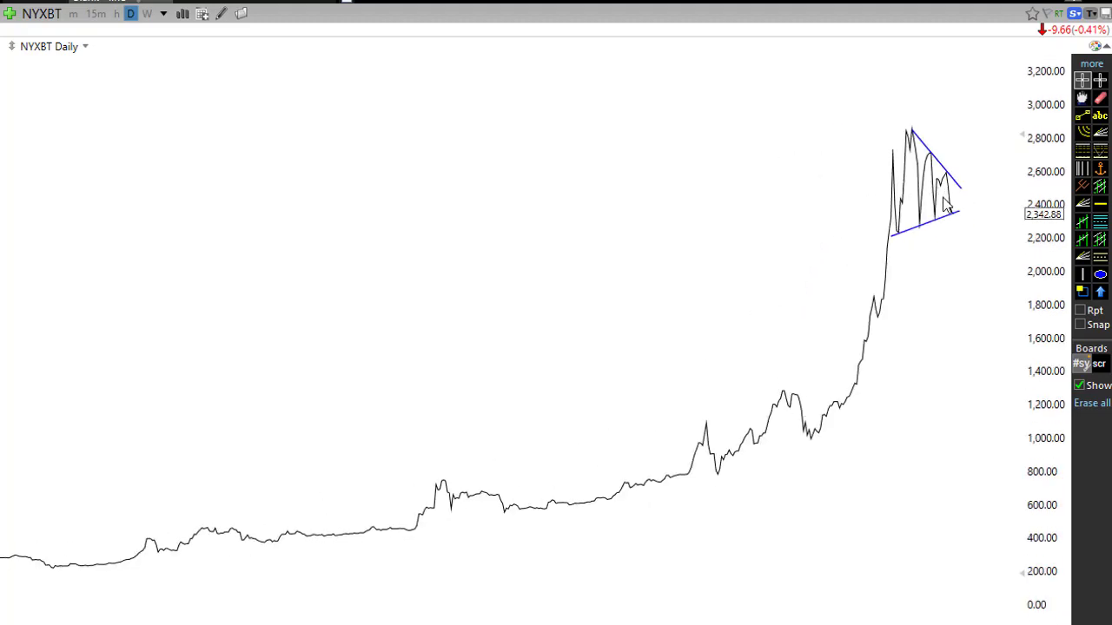
scroll(904, 273, "up", 1)
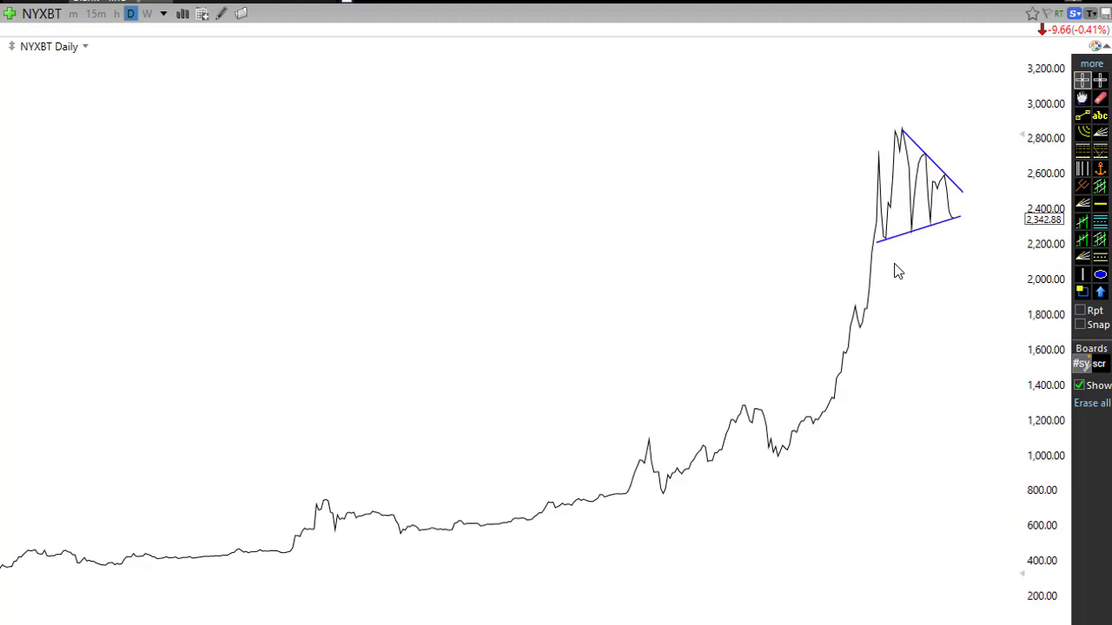
scroll(886, 266, "up", 1)
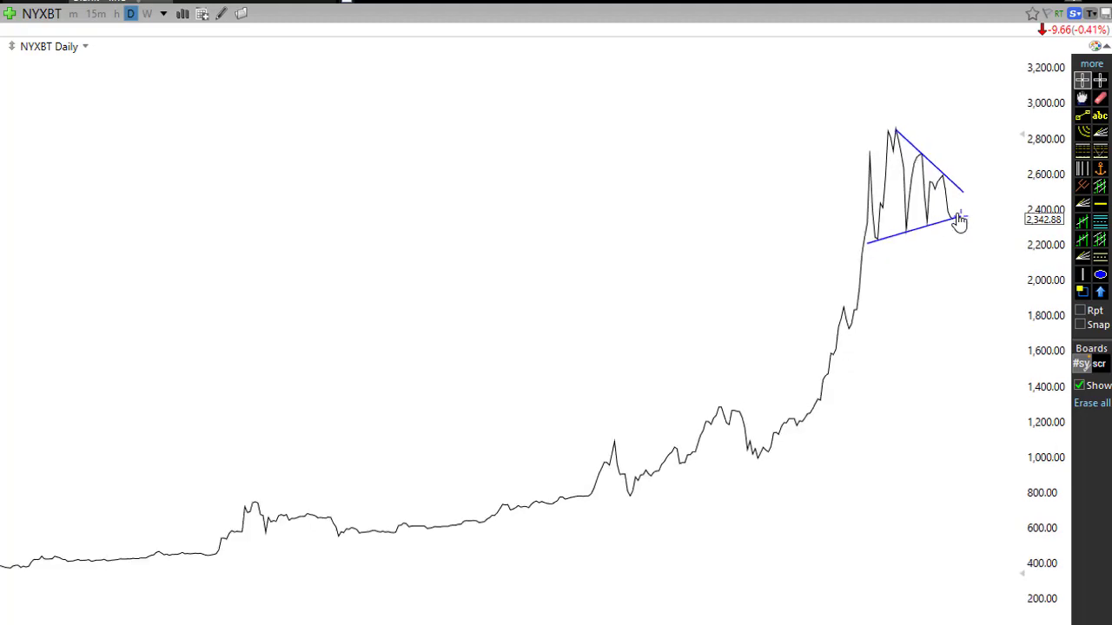
Step: Draw a Fibonacci retracement from the 1,000 low to the 2,850 peak, plus a magenta box at 50%
left_click(1082, 150)
left_click_drag(757, 456, 873, 130)
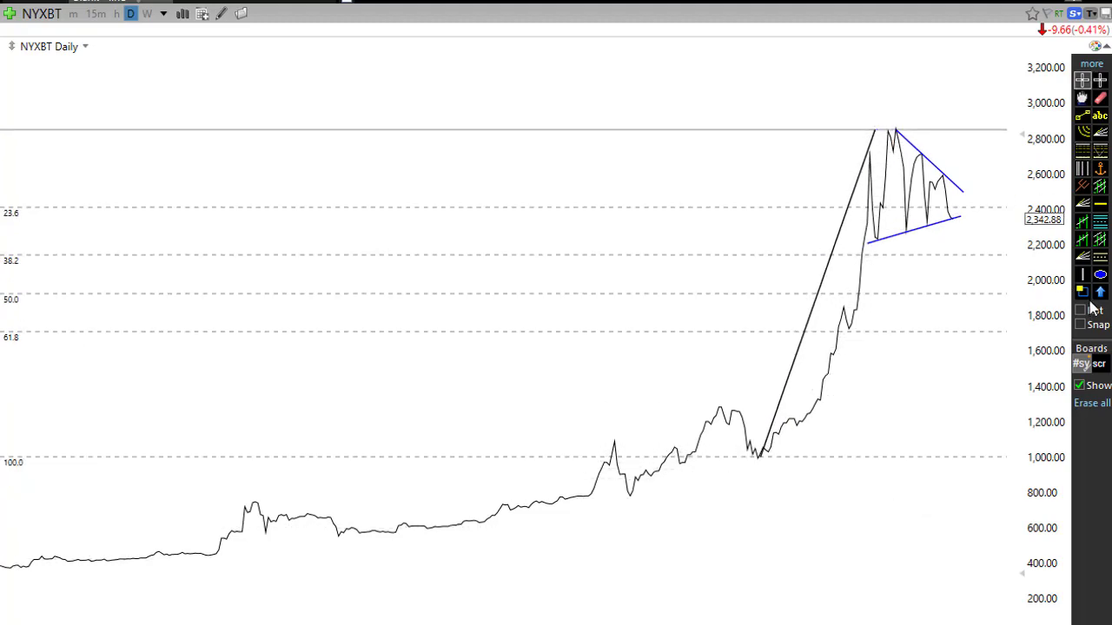
left_click(1083, 292)
left_click_drag(706, 293, 1007, 298)
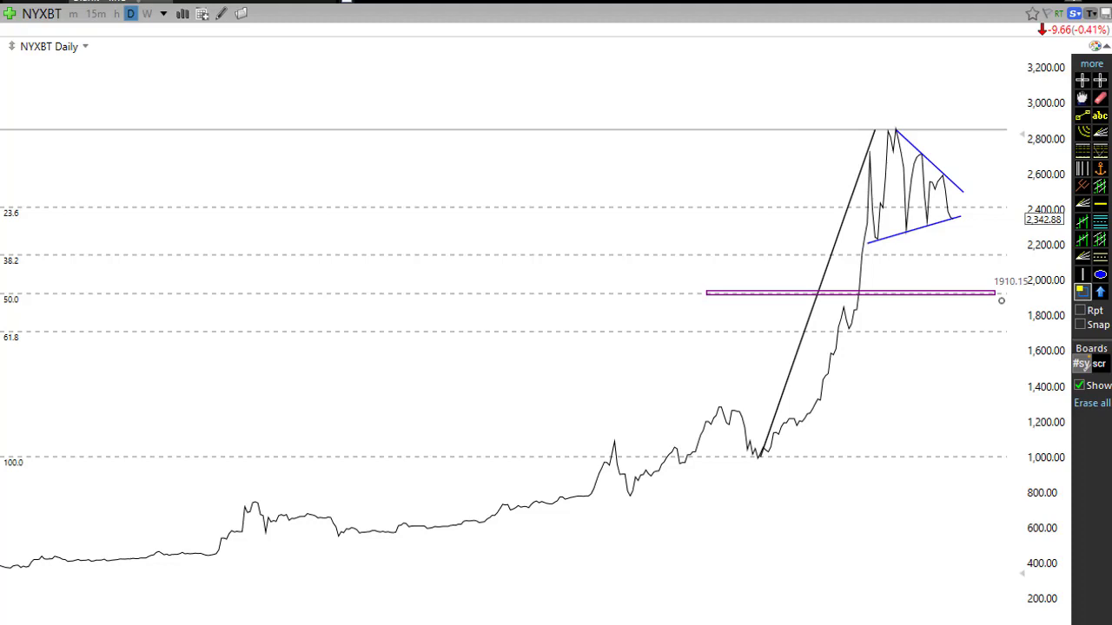
mouse_move(916, 298)
left_mouse_down()
mouse_move(915, 261)
mouse_move(911, 303)
left_mouse_up()
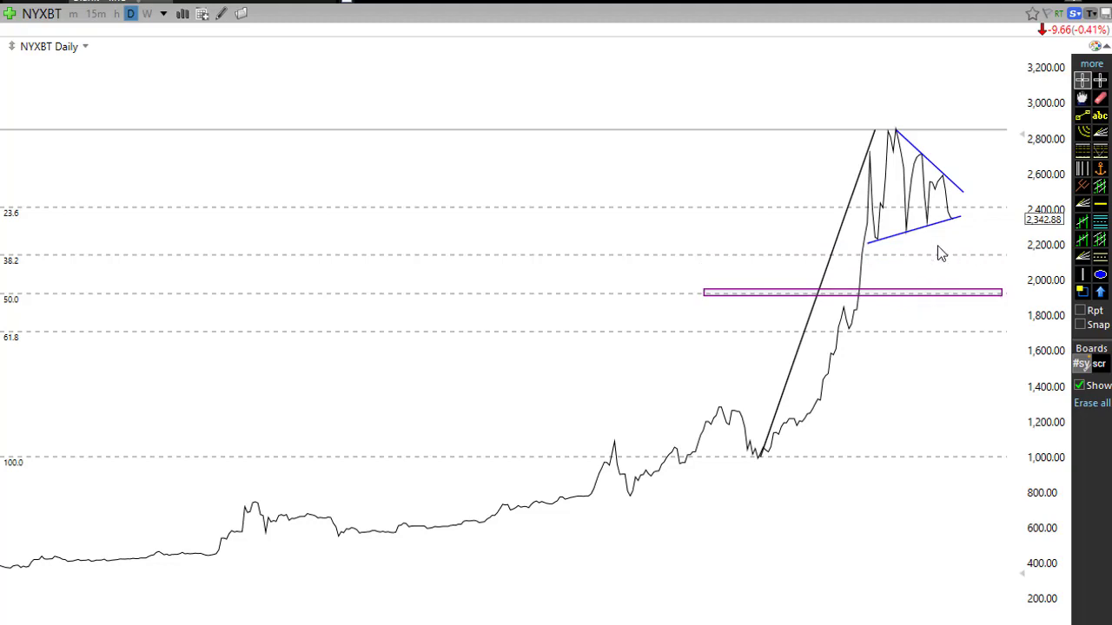
Step: Zoom into the triangle and draw a thin magenta box at roughly 2,580–2,594 by the last peak
scroll(929, 247, "up", 1)
scroll(903, 251, "up", 1)
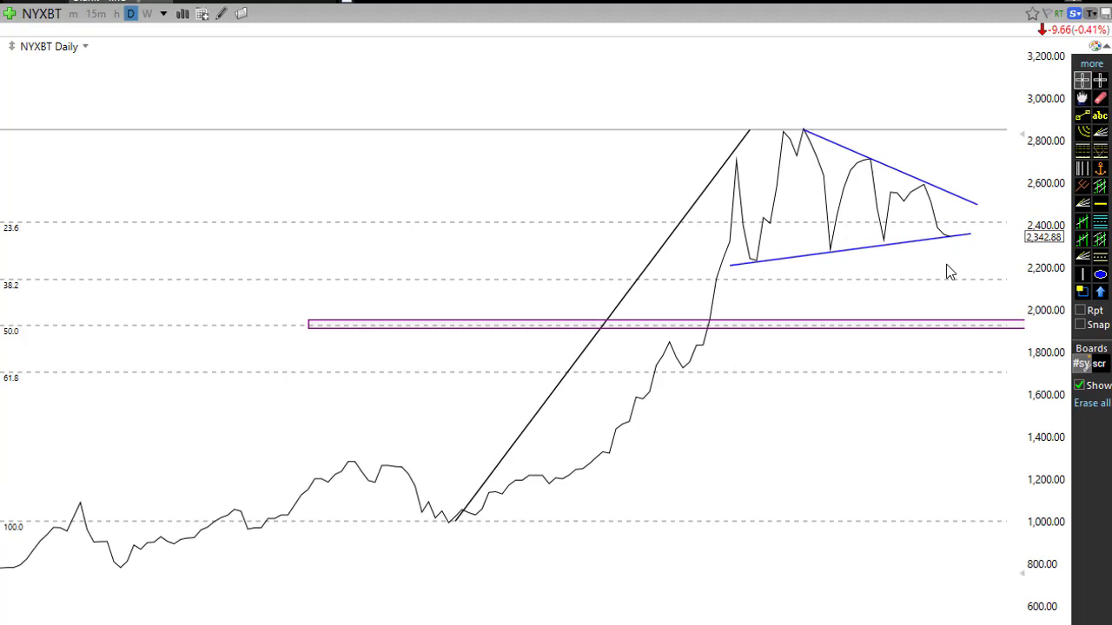
scroll(948, 275, "up", 1)
scroll(949, 275, "up", 1)
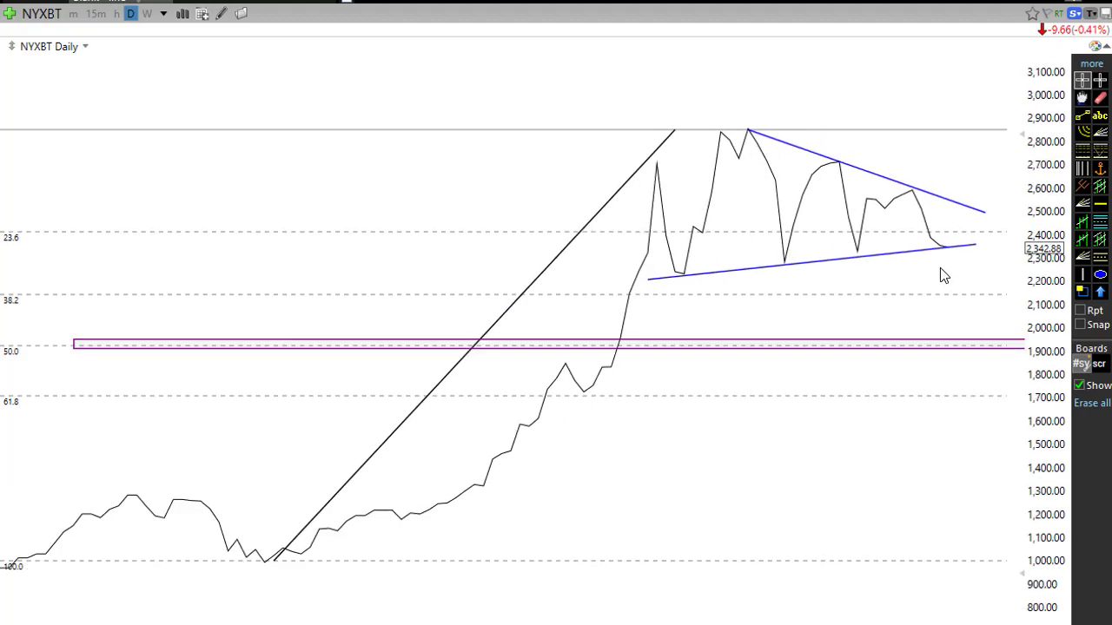
left_click(1080, 293)
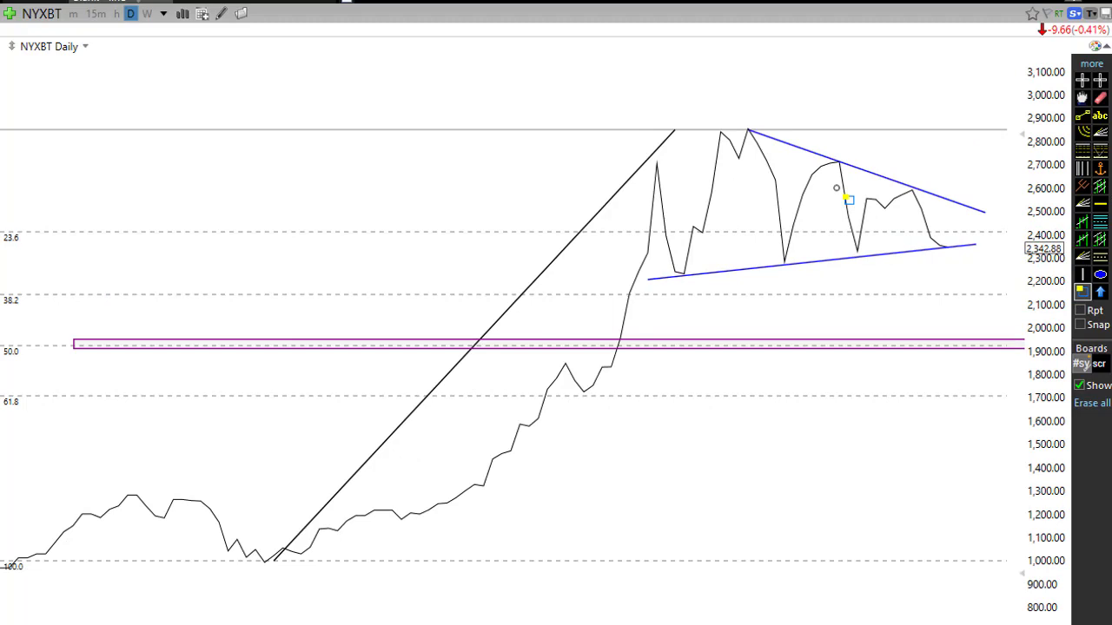
left_click_drag(857, 192, 966, 196)
left_click(965, 197)
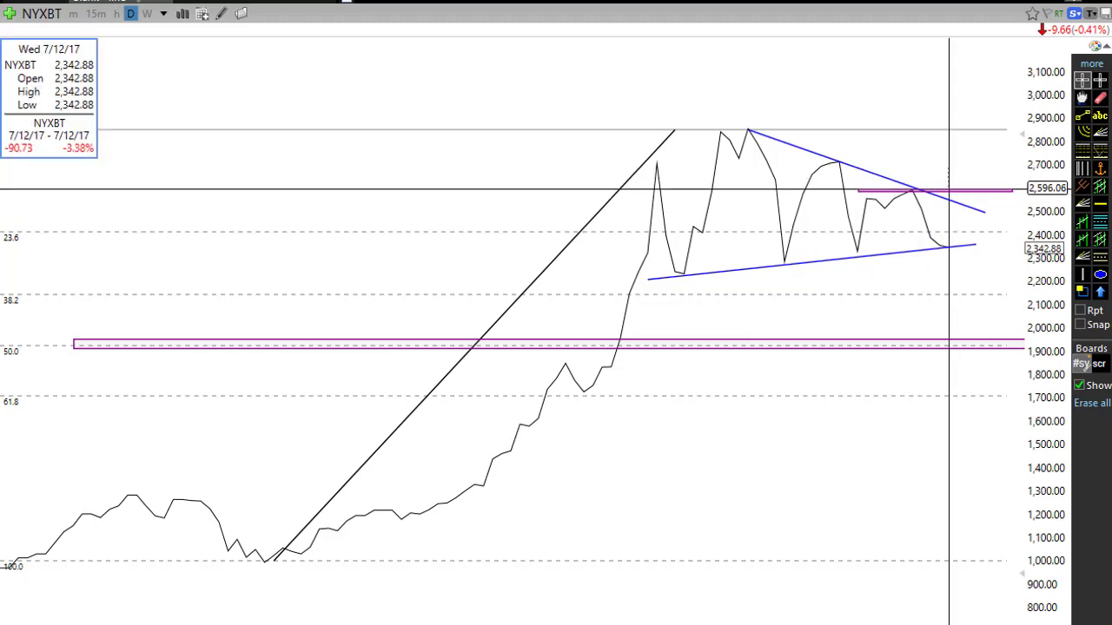
left_click_drag(949, 187, 943, 182)
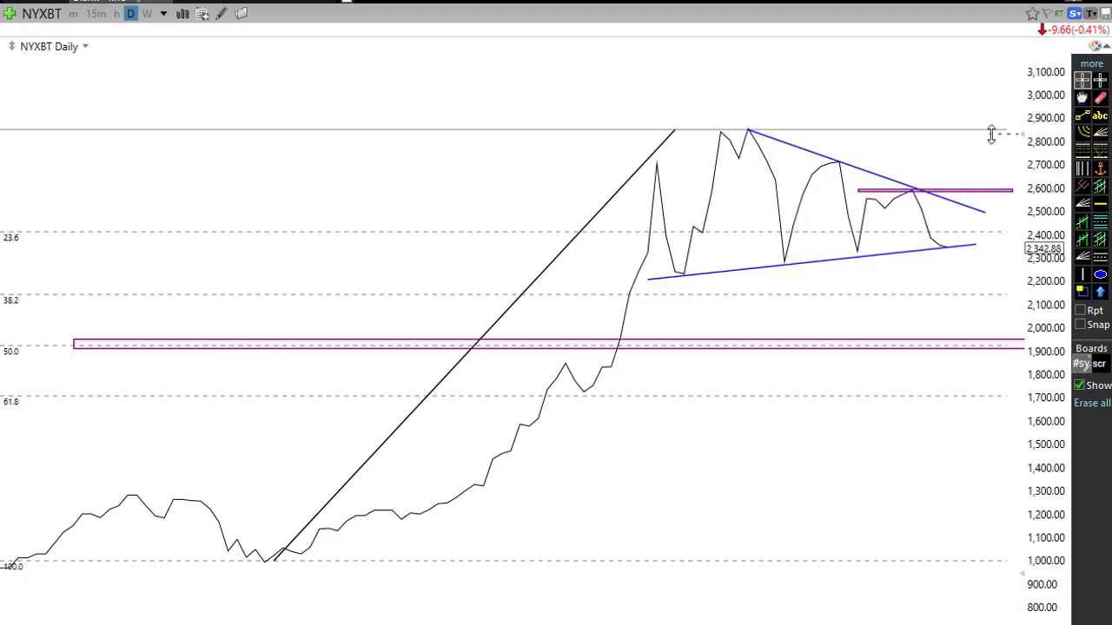
mouse_move(991, 135)
left_mouse_down()
mouse_move(997, 116)
mouse_move(936, 93)
left_mouse_up()
Step: Shift the upper magenta box at the 2,600 level a few pixels to the right
left_click(932, 85)
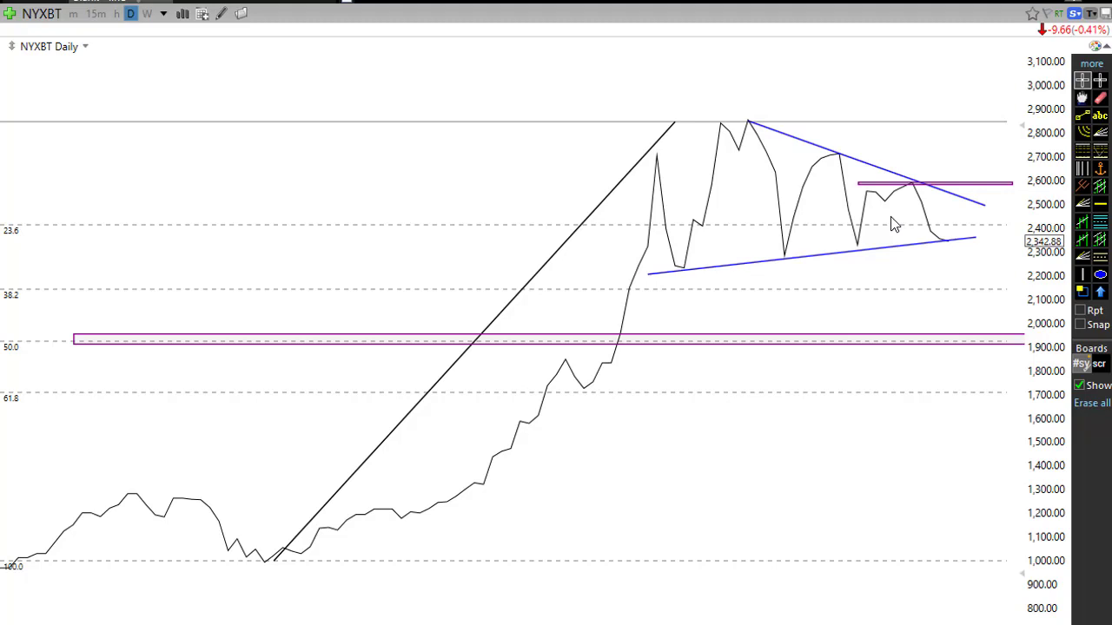
mouse_move(912, 189)
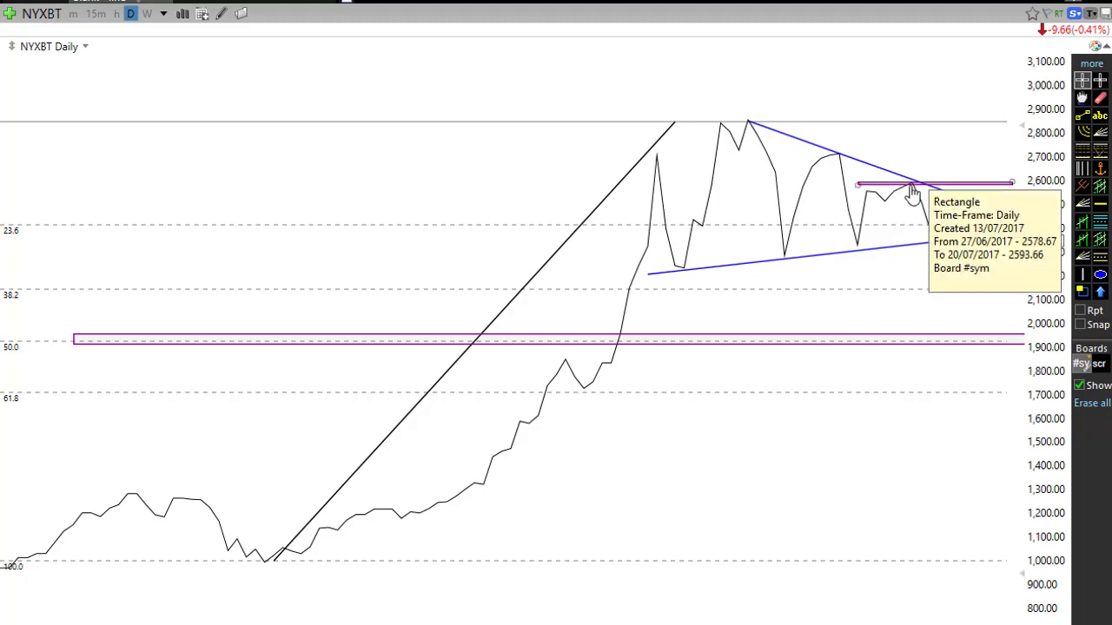
left_click_drag(911, 193, 916, 192)
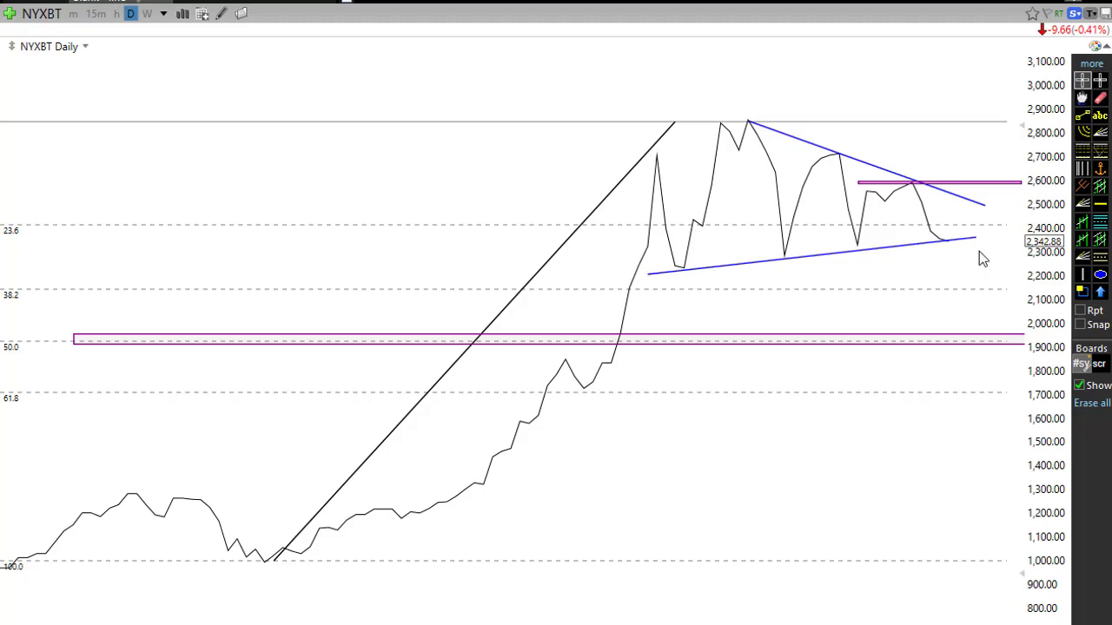
Step: Draw a tall narrow magenta rectangle from about 2,300 down to the 1,900 zone
left_click(1081, 291)
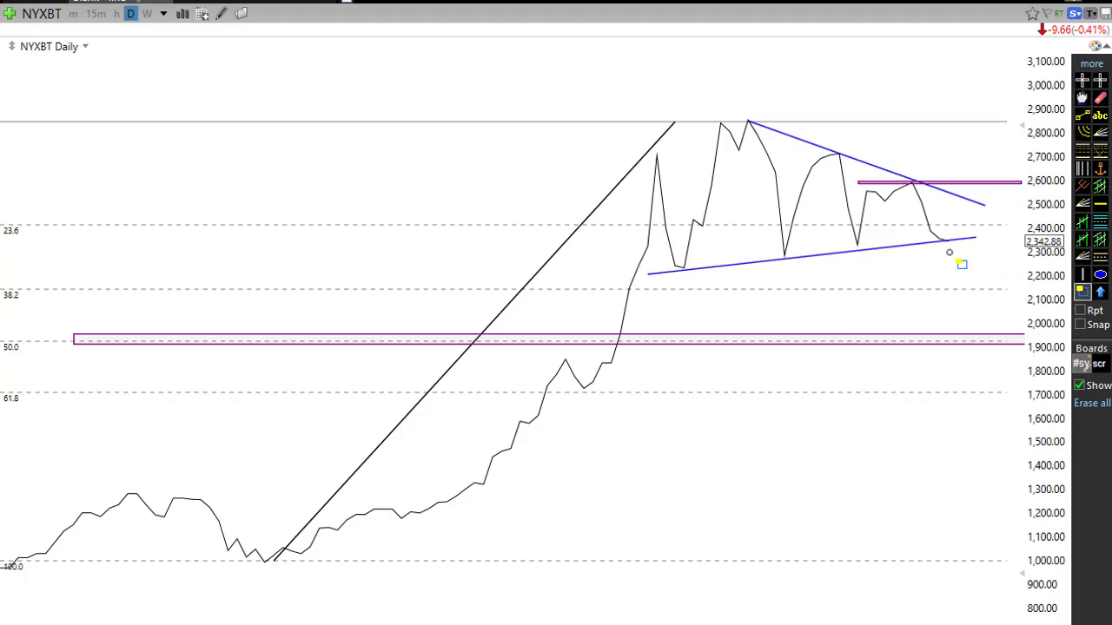
left_click_drag(949, 252, 955, 347)
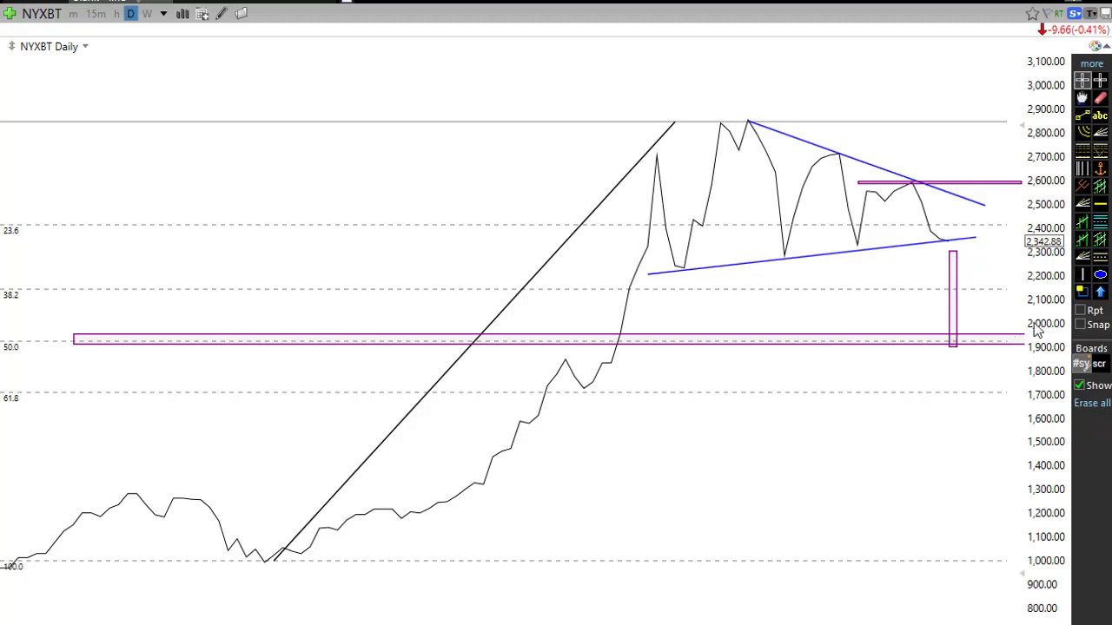